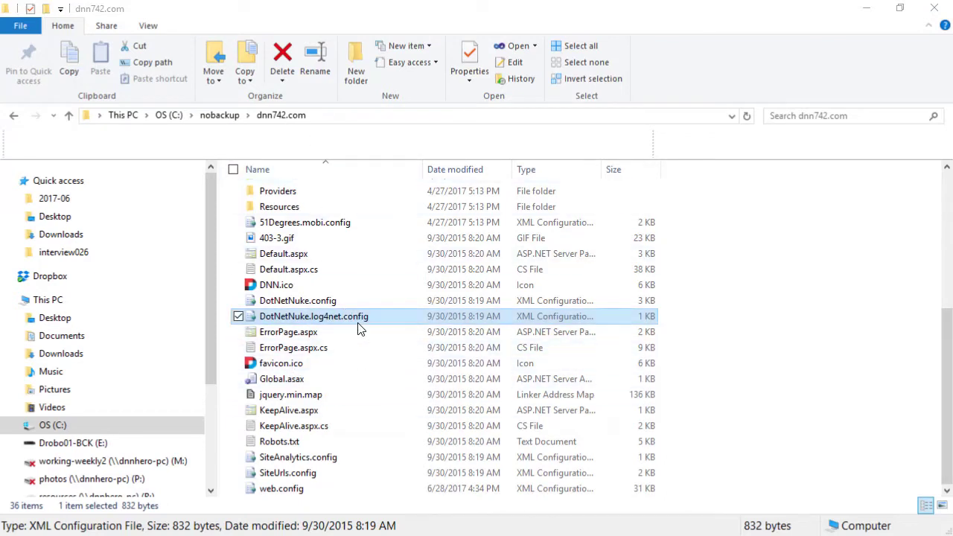
{"action": "left_click", "coordinate": [355, 292]}
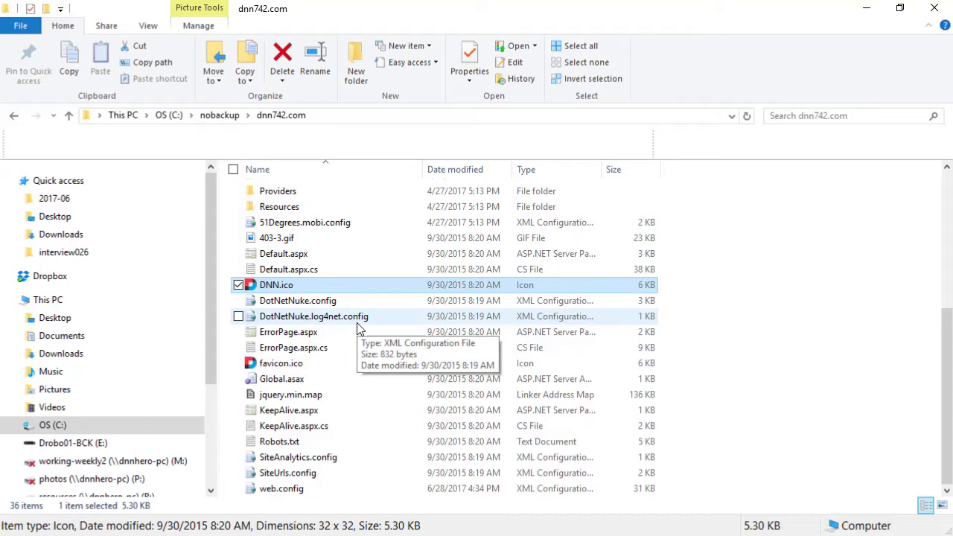
{"action": "left_click", "coordinate": [283, 489]}
{"action": "scroll", "coordinate": [283, 497], "scroll_direction": "up", "scroll_amount": 4}
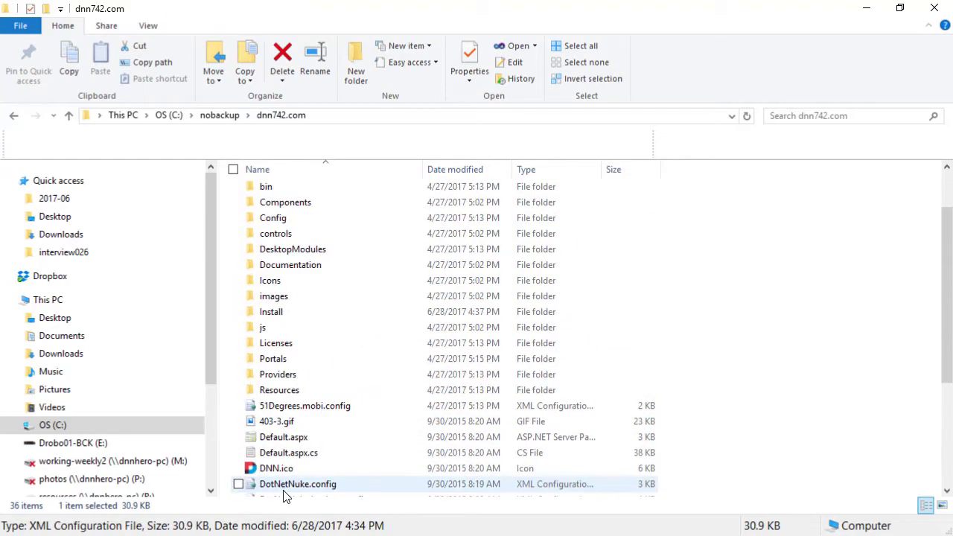
{"action": "scroll", "coordinate": [290, 469], "scroll_direction": "down", "scroll_amount": 4}
{"action": "scroll", "coordinate": [295, 465], "scroll_direction": "up", "scroll_amount": 5}
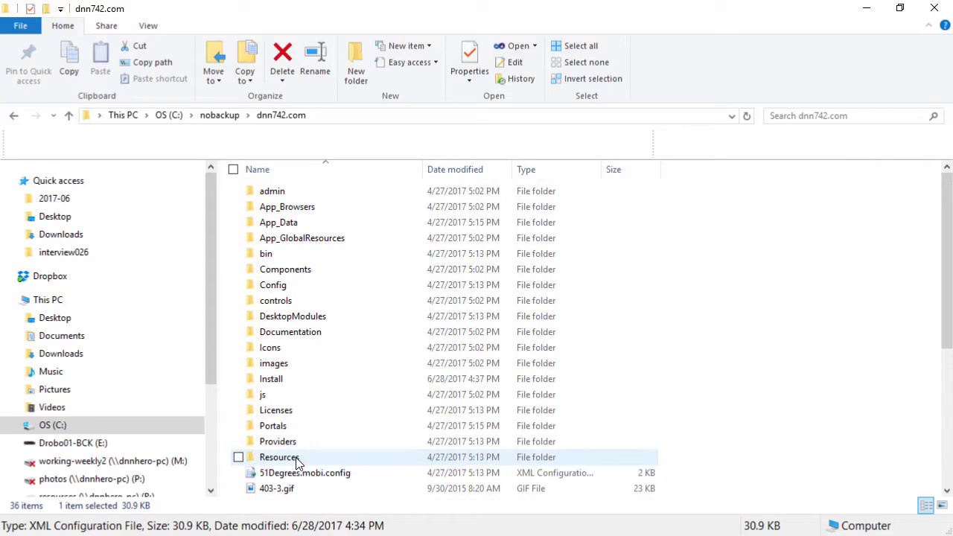
{"action": "double_click", "coordinate": [268, 257]}
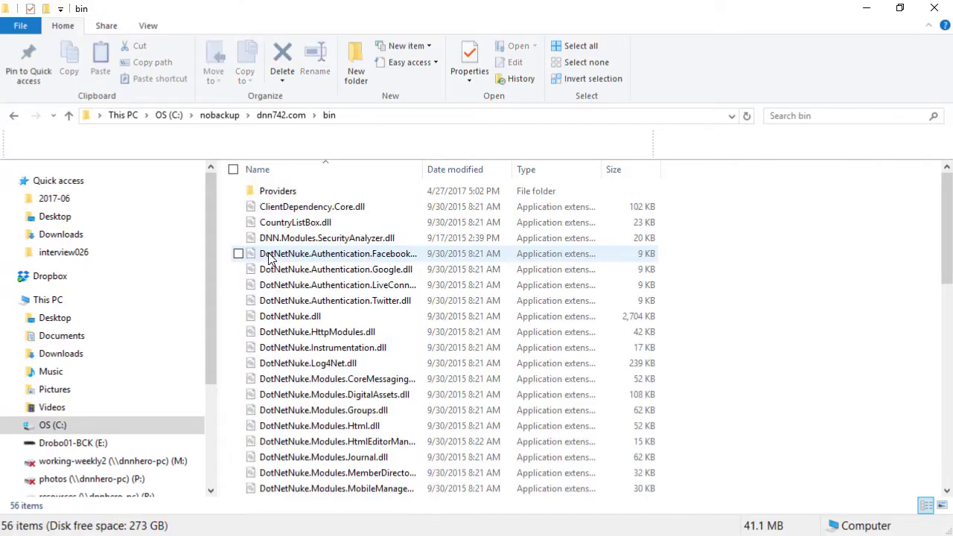
{"action": "left_click_drag", "start_coordinate": [946, 216], "coordinate": [945, 425]}
{"action": "left_click", "coordinate": [309, 432]}
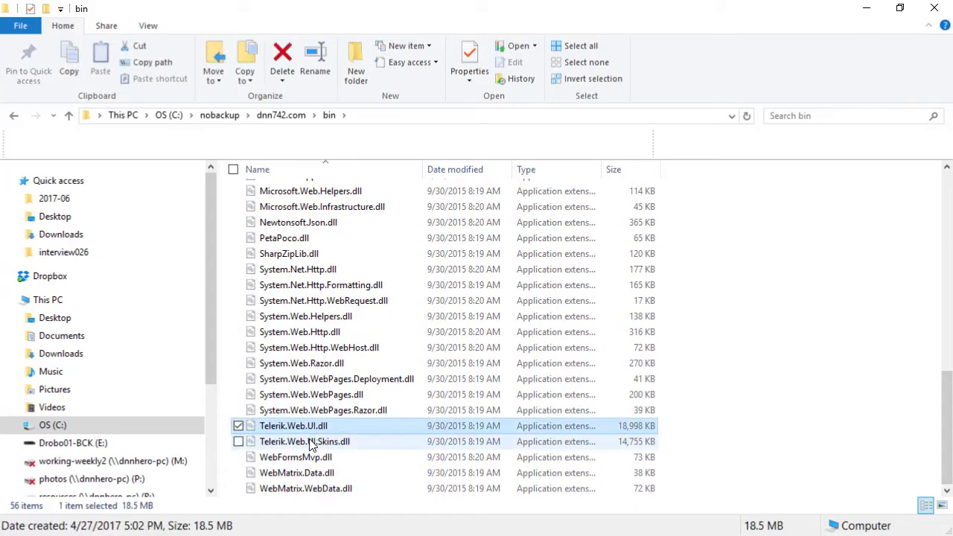
{"action": "left_click", "coordinate": [298, 442], "text": "ctrl"}
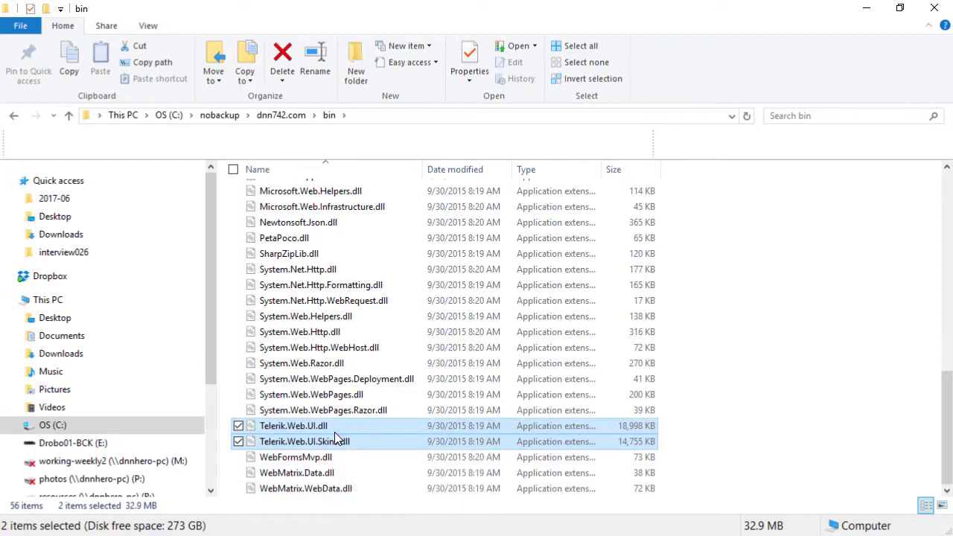
{"action": "left_click", "coordinate": [285, 116]}
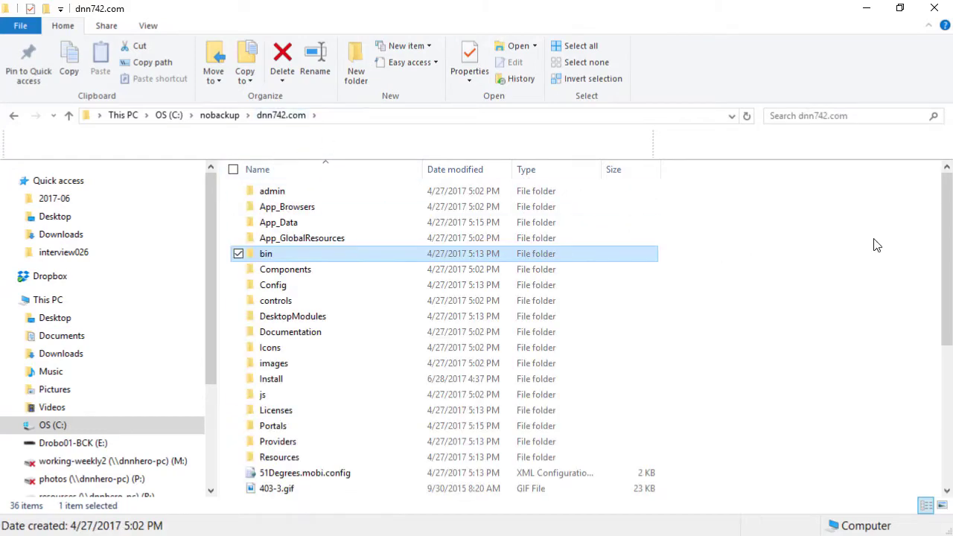
{"action": "left_click_drag", "start_coordinate": [946, 229], "coordinate": [944, 366]}
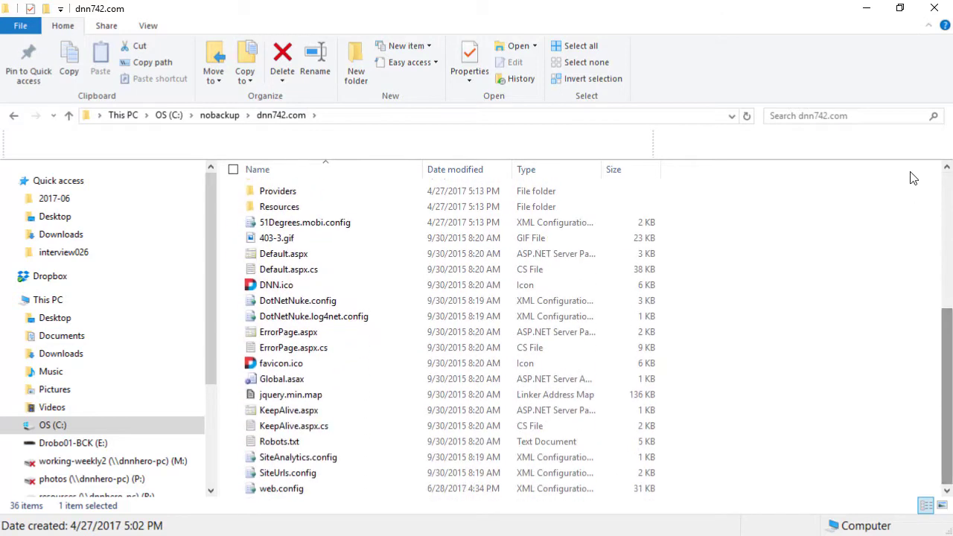
Step: Download the 12.7 MB Dnn_SecurityHotFix zip from the June 2017 Critical Security Update post
{"action": "left_click", "coordinate": [867, 11]}
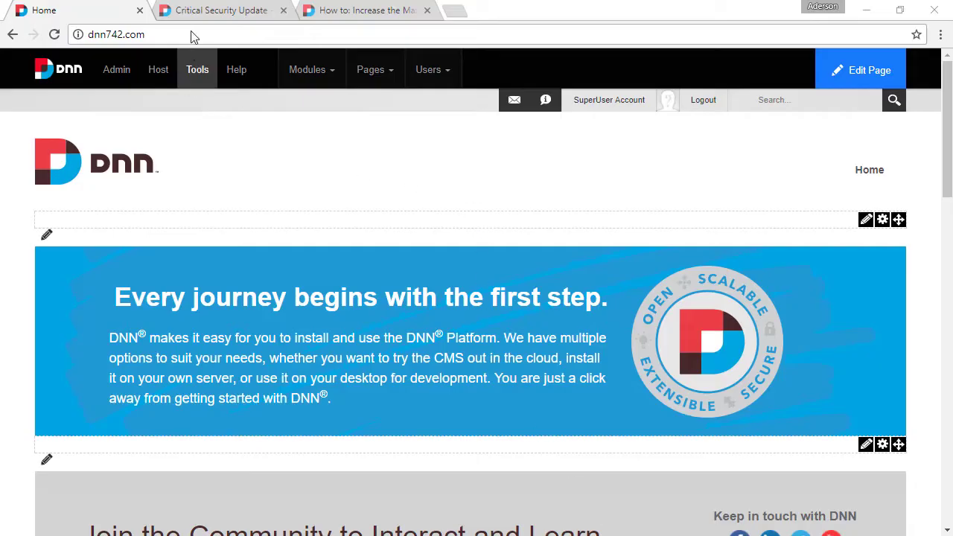
{"action": "left_click", "coordinate": [203, 11]}
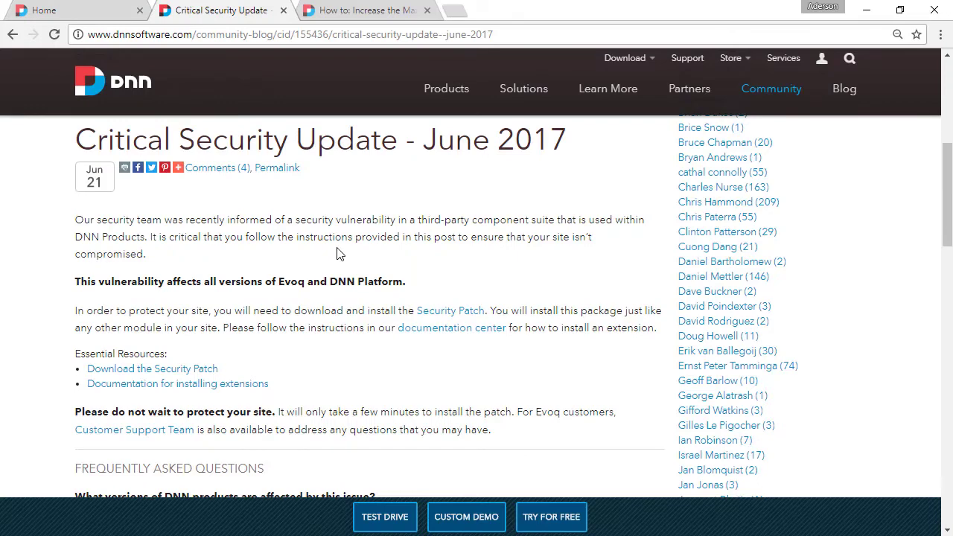
{"action": "left_click", "coordinate": [163, 376]}
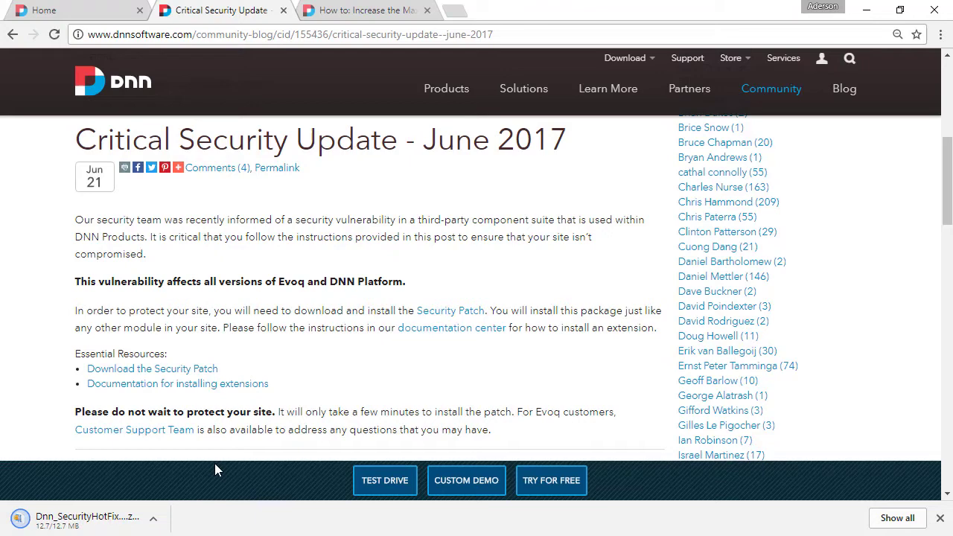
{"action": "left_click", "coordinate": [154, 519]}
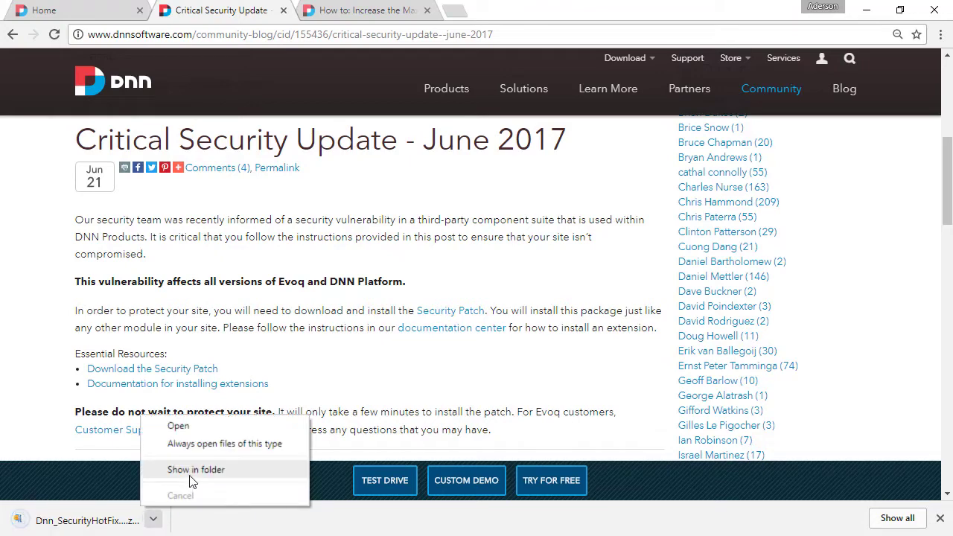
Step: Show the downloaded hotfix zip in a maximized Downloads folder window and select it
{"action": "left_click", "coordinate": [192, 470]}
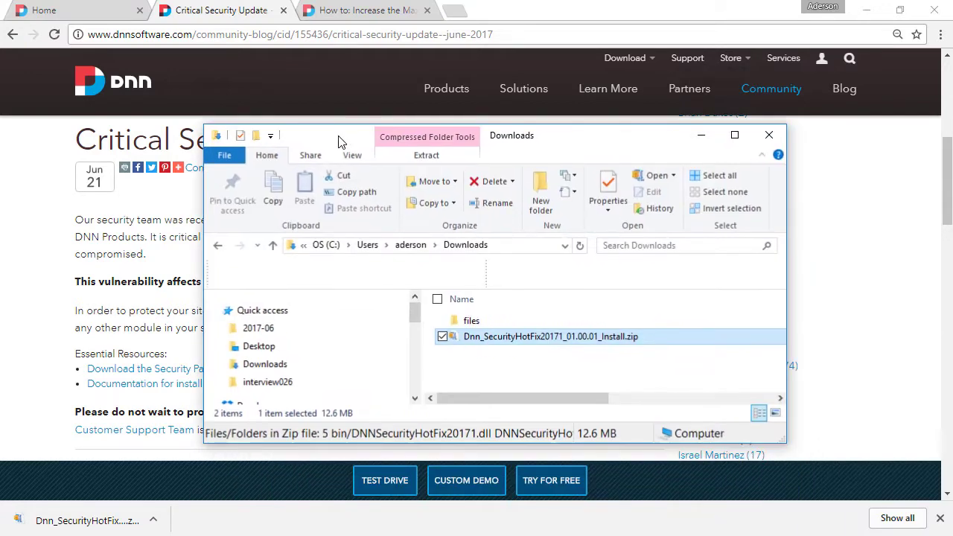
{"action": "double_click", "coordinate": [339, 137]}
{"action": "left_click", "coordinate": [350, 258]}
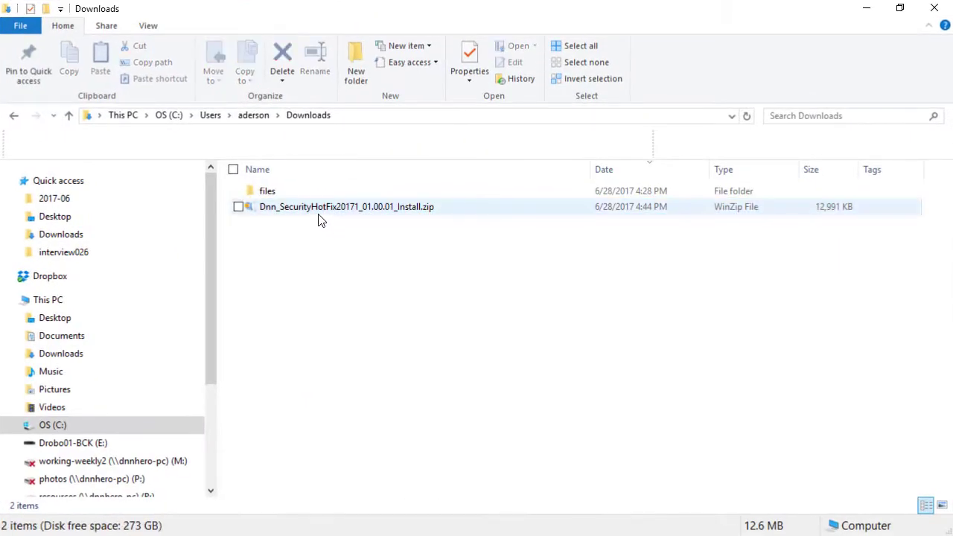
{"action": "mouse_move", "coordinate": [321, 216]}
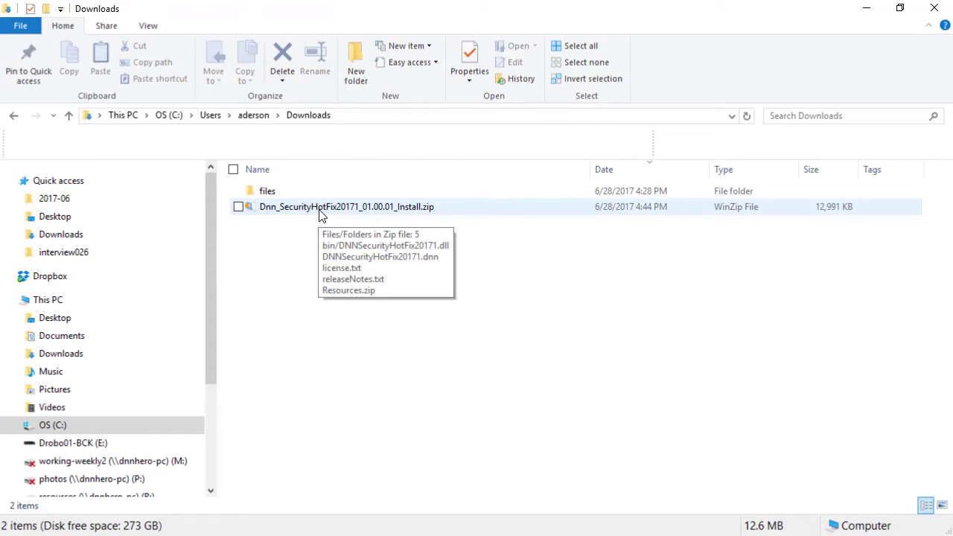
{"action": "left_click", "coordinate": [320, 215]}
Step: Unblock Dnn_SecurityHotFix20171_01.00.01_Install.zip through its Properties dialog
{"action": "right_click", "coordinate": [320, 216]}
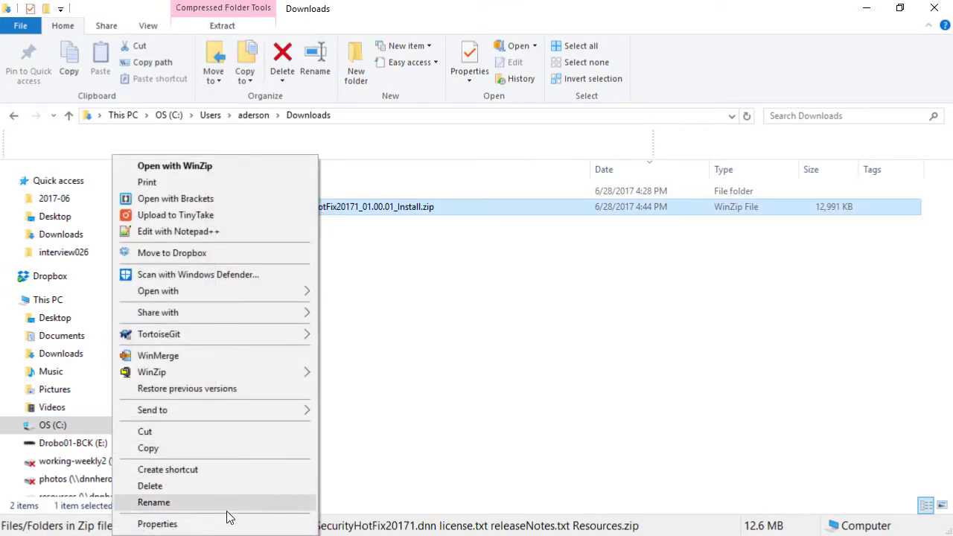
{"action": "left_click", "coordinate": [229, 523]}
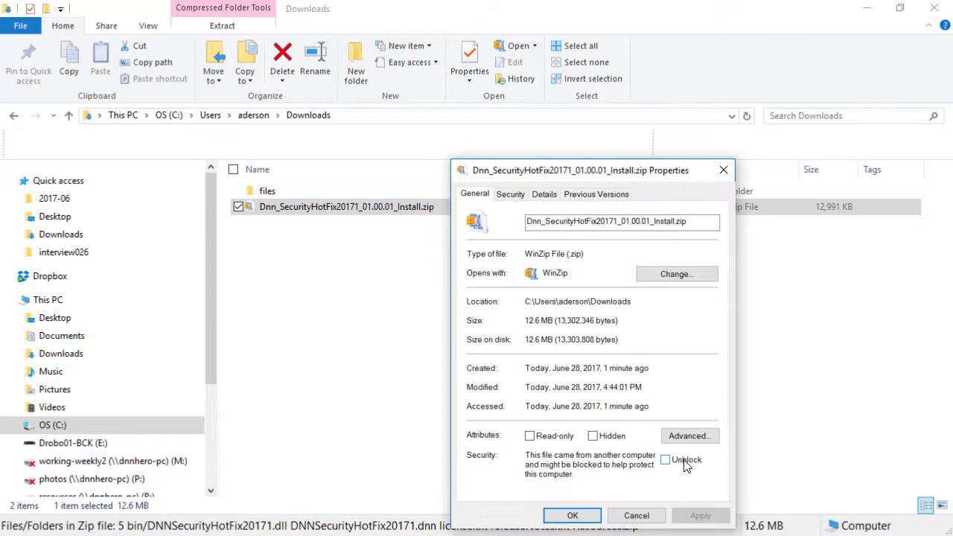
{"action": "left_click", "coordinate": [685, 462]}
{"action": "left_click", "coordinate": [578, 516]}
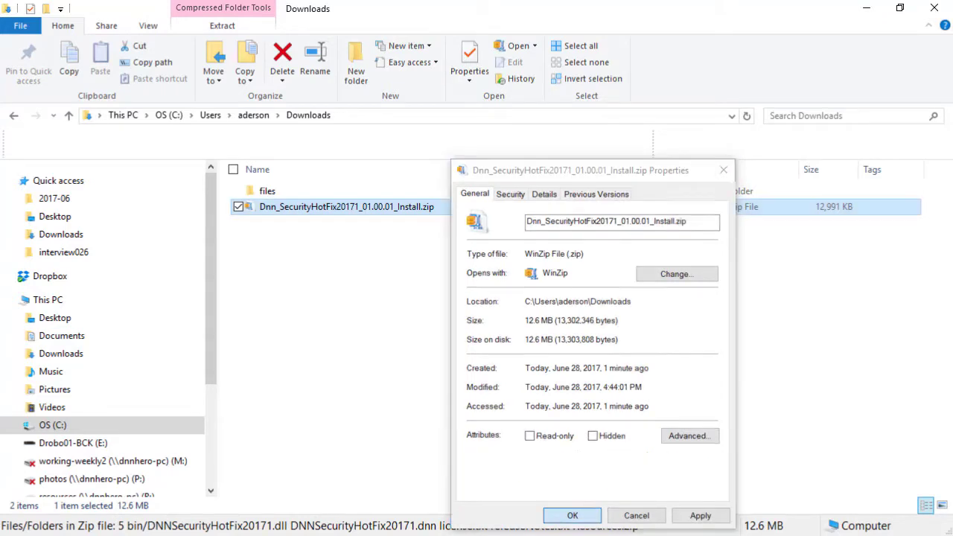
{"action": "left_click", "coordinate": [408, 310]}
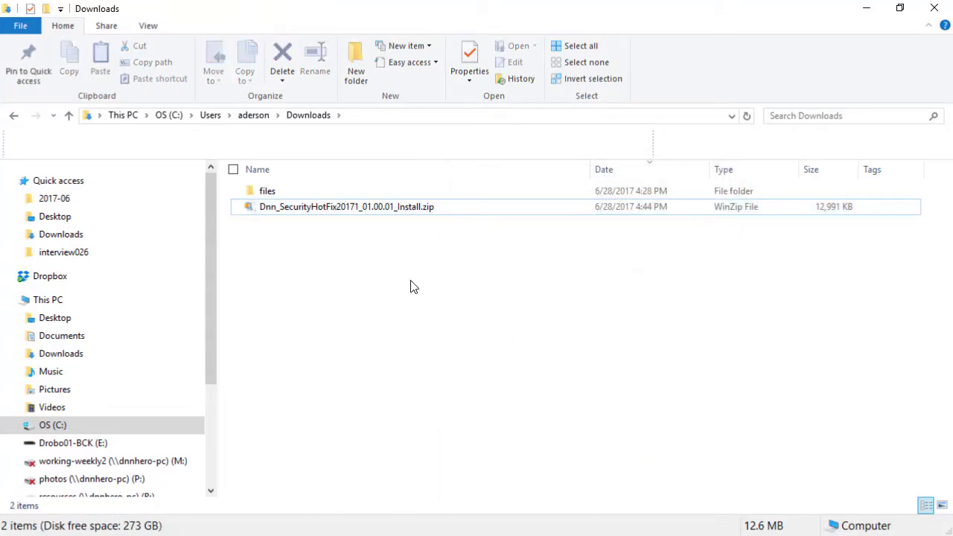
Step: Return to the dnn742.com site and open the Host Extensions page
{"action": "left_click", "coordinate": [866, 9]}
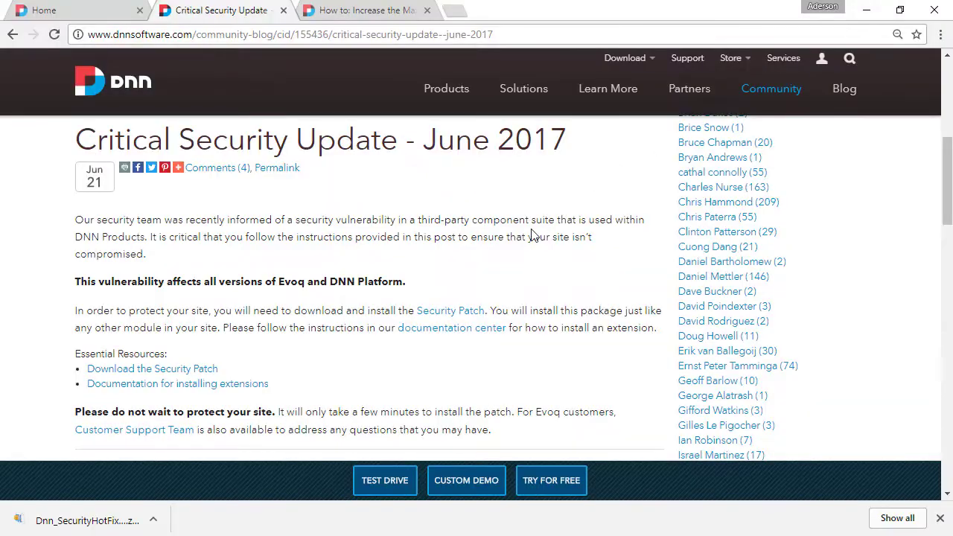
{"action": "left_click", "coordinate": [99, 11]}
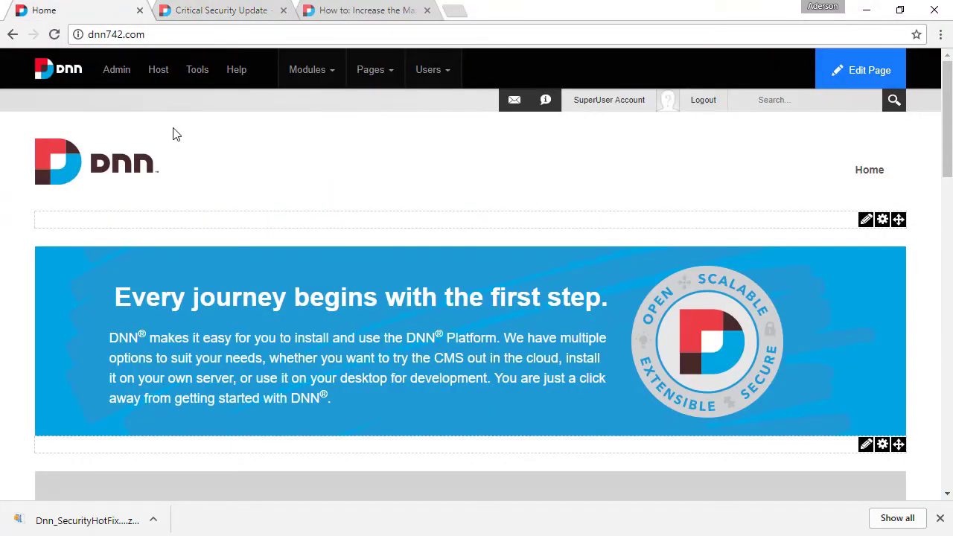
{"action": "mouse_move", "coordinate": [162, 75]}
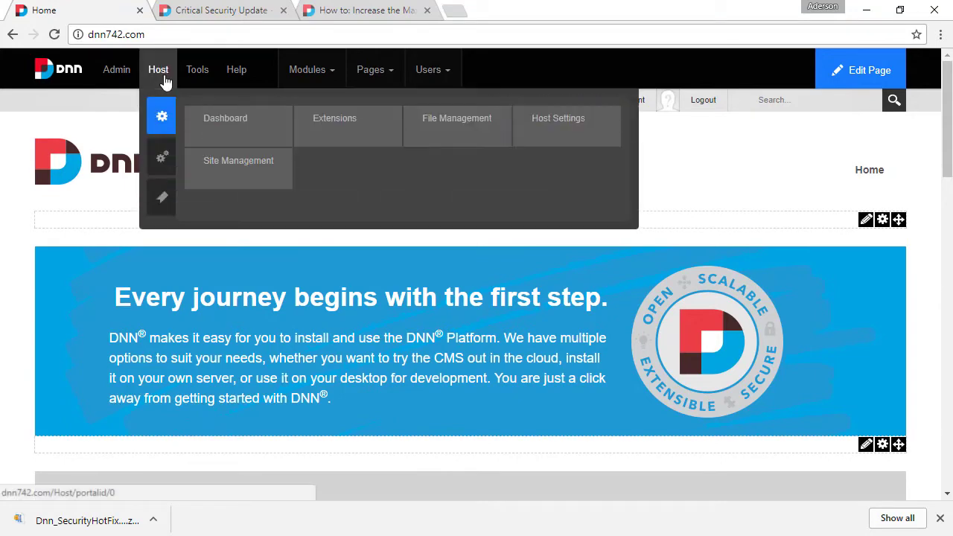
{"action": "left_click", "coordinate": [351, 119]}
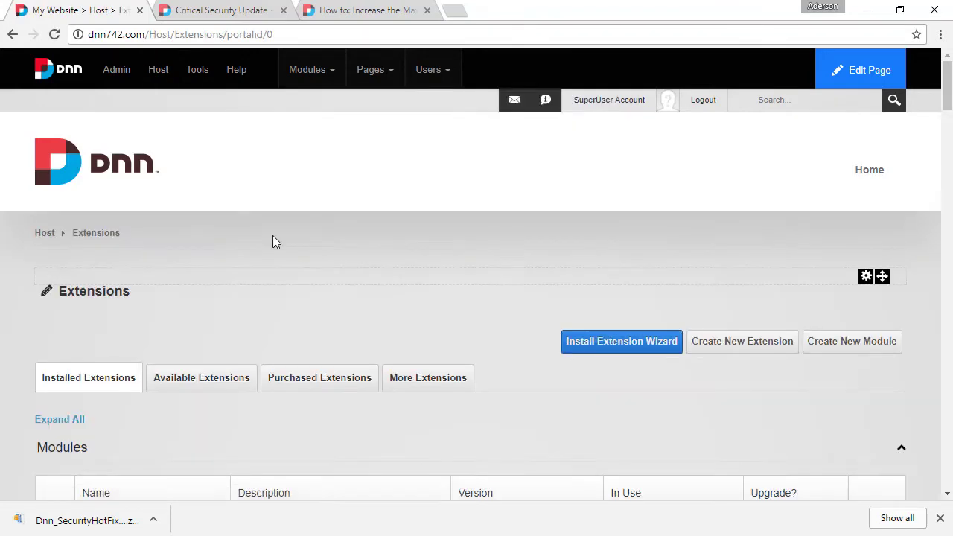
Step: Choose the hotfix zip from Downloads as the new extension package to install
{"action": "left_click", "coordinate": [624, 350]}
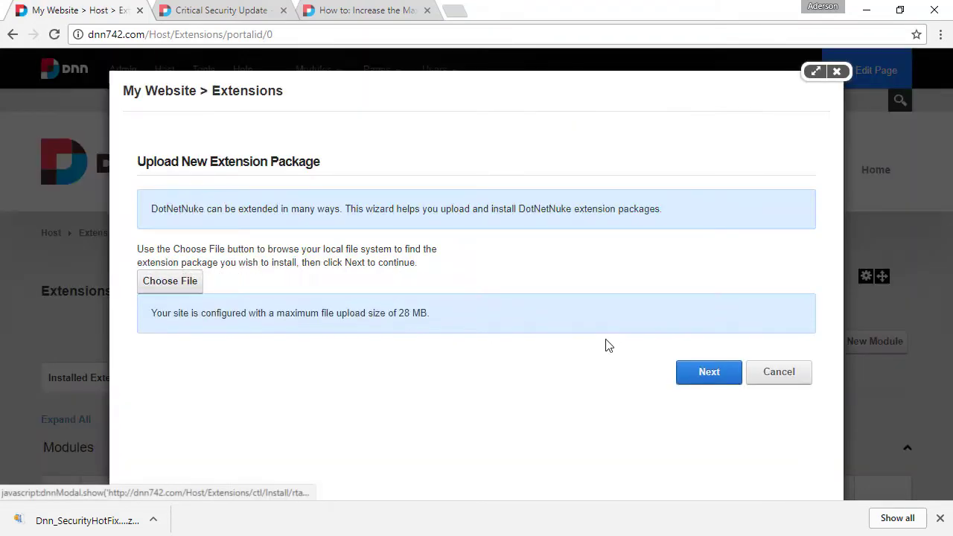
{"action": "left_click", "coordinate": [170, 282]}
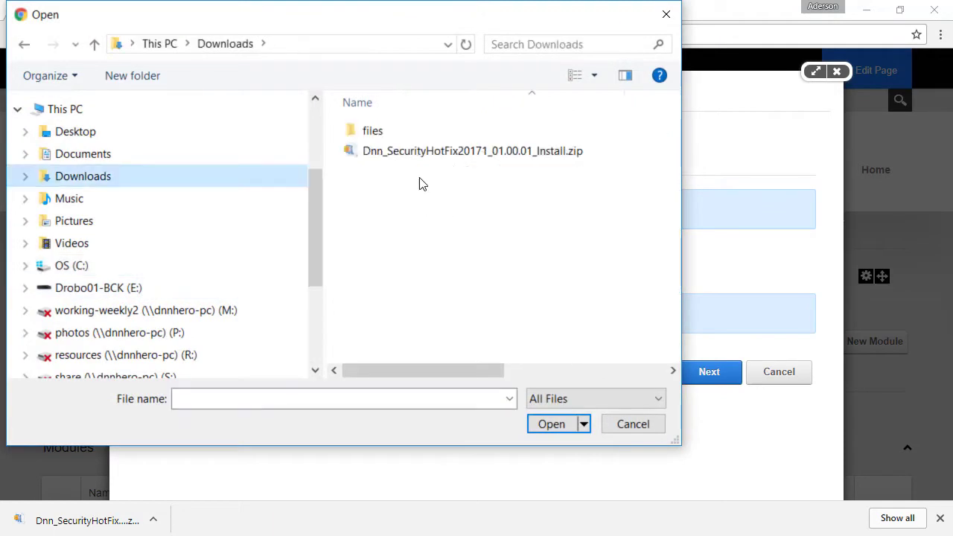
{"action": "left_click", "coordinate": [420, 153]}
{"action": "left_click", "coordinate": [547, 425]}
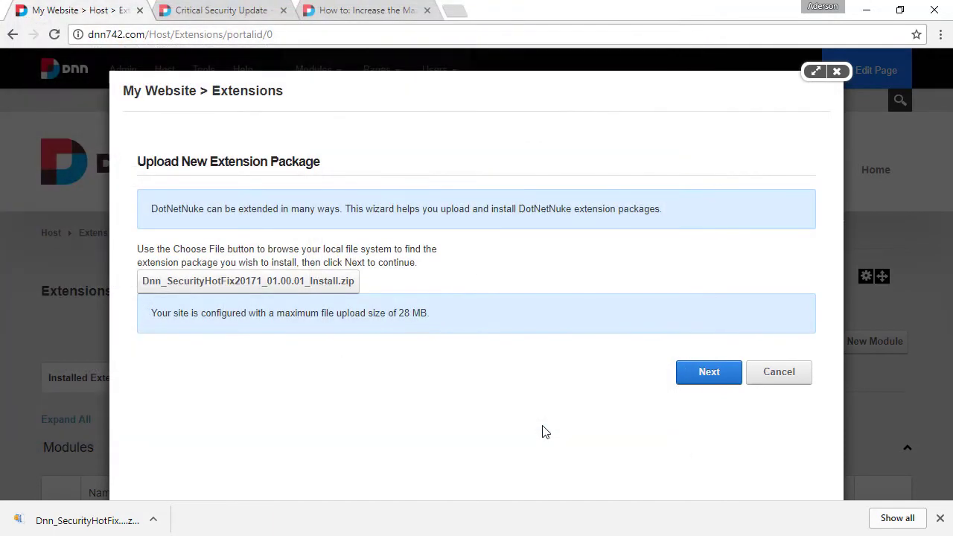
Step: Install DNN Security HotFix 2017.1 (version 1.0.1) and return to Extensions after reviewing the log
{"action": "left_click", "coordinate": [707, 371]}
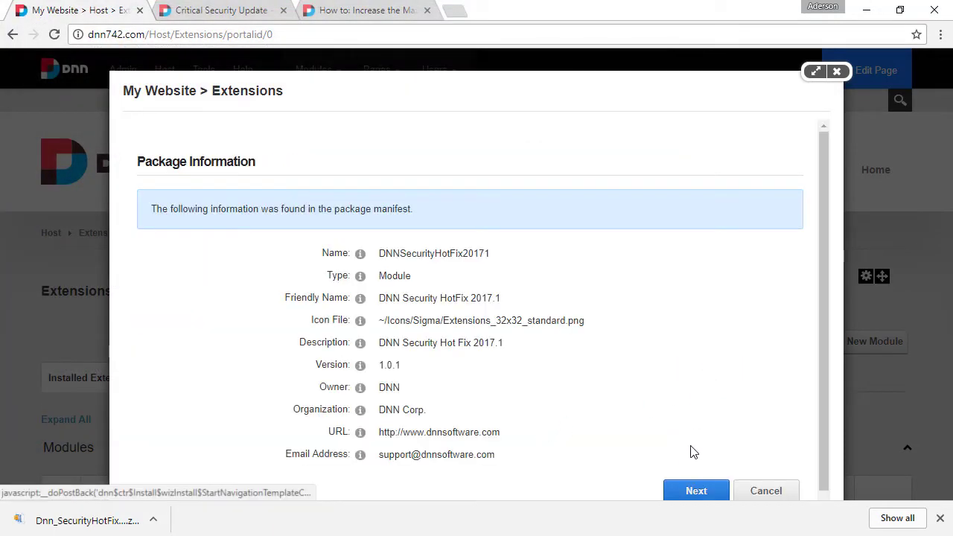
{"action": "scroll", "coordinate": [690, 446], "scroll_direction": "down", "scroll_amount": 1}
{"action": "left_click", "coordinate": [696, 470]}
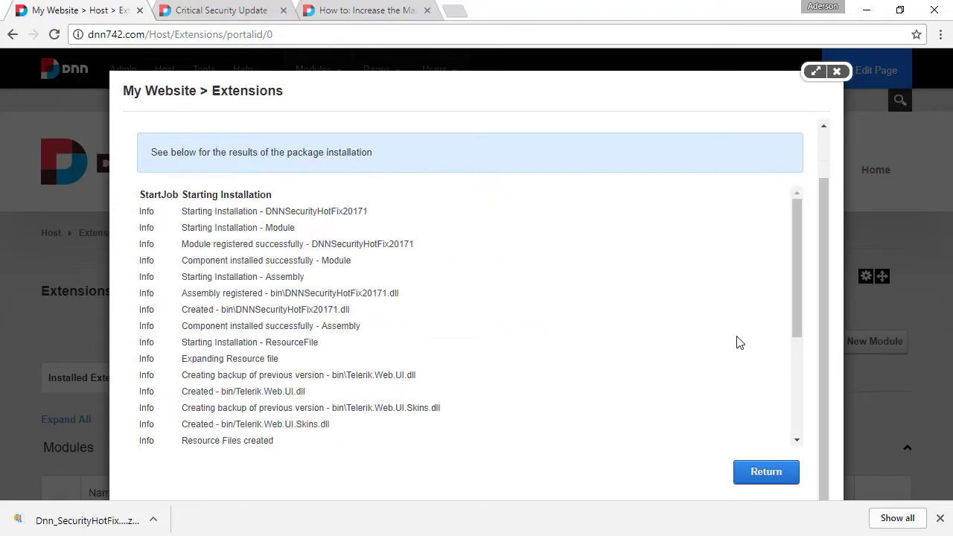
{"action": "scroll", "coordinate": [726, 351], "scroll_direction": "down", "scroll_amount": 3}
{"action": "left_click", "coordinate": [767, 471]}
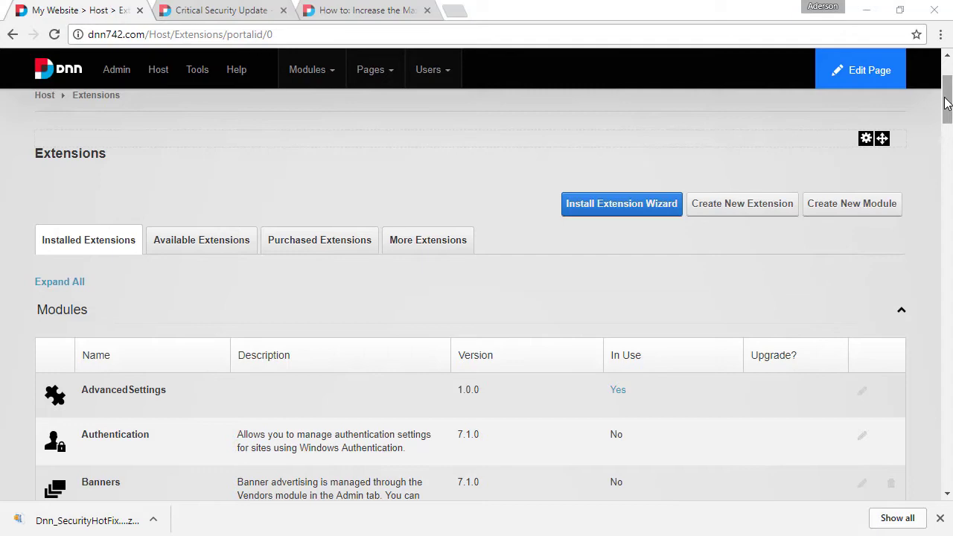
{"action": "left_click_drag", "start_coordinate": [949, 99], "coordinate": [943, 157]}
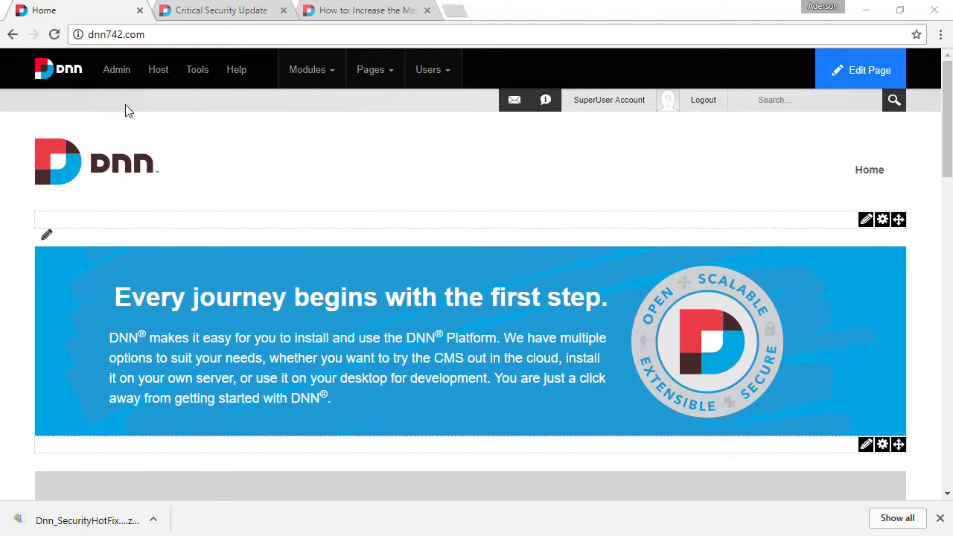
Step: Open Host Settings and highlight the platform version 07.04.02 (216) under Configuration
{"action": "left_click", "coordinate": [123, 111]}
{"action": "mouse_move", "coordinate": [162, 77]}
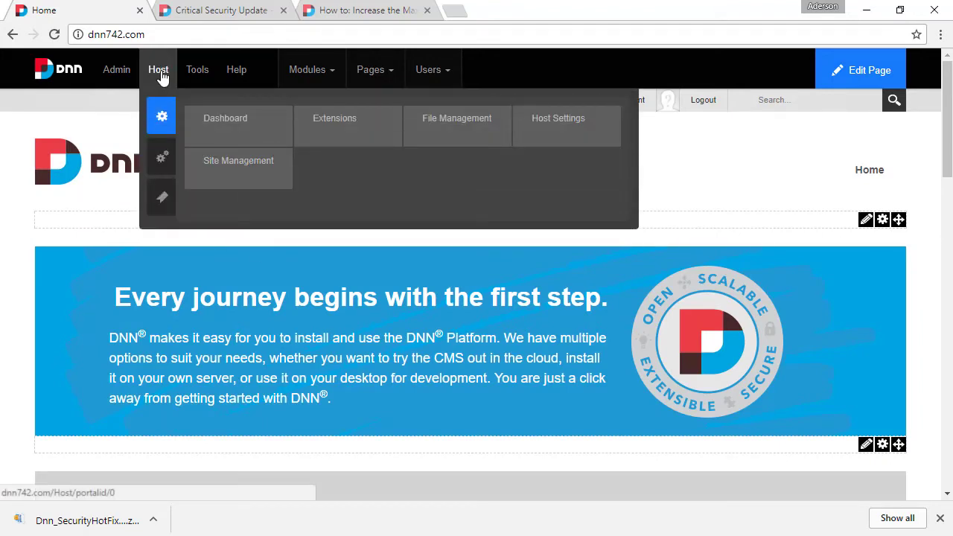
{"action": "left_click", "coordinate": [541, 126]}
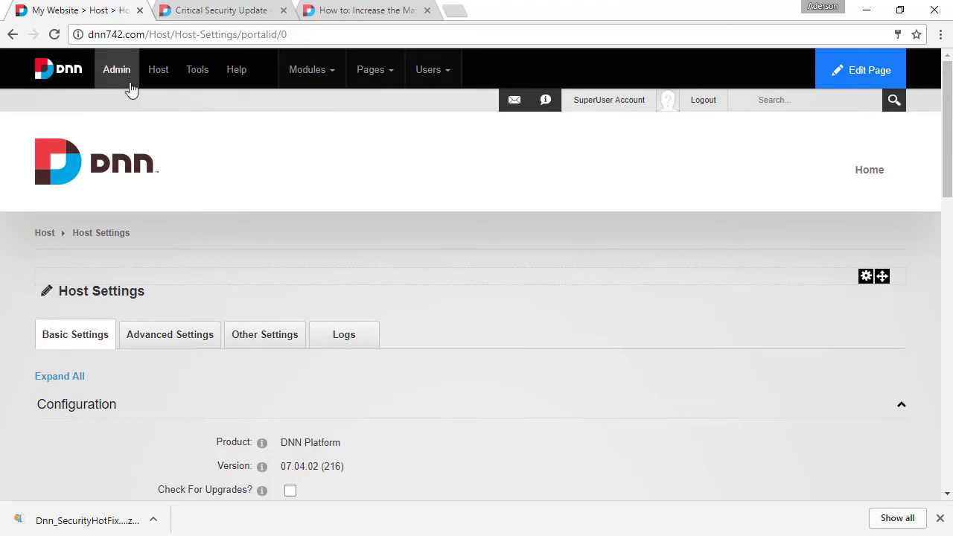
{"action": "mouse_move", "coordinate": [153, 84]}
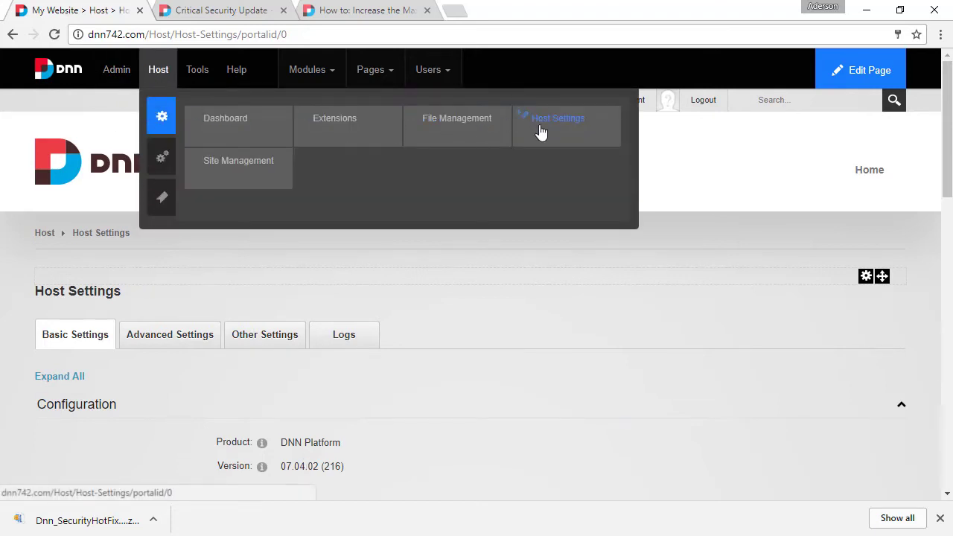
{"action": "left_click_drag", "start_coordinate": [281, 466], "coordinate": [350, 459]}
{"action": "key", "text": "alt+Tab"}
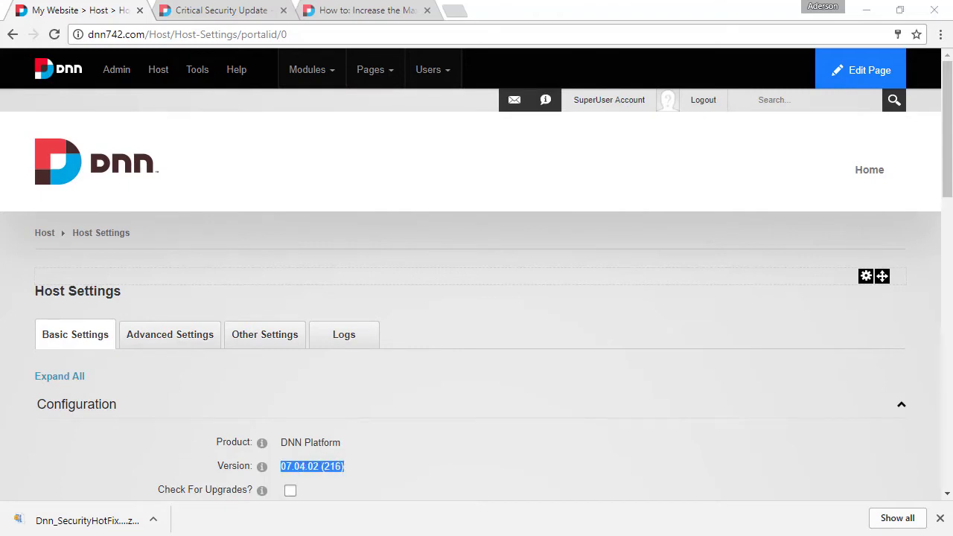
Step: Open the Security Analyzer to view passing checks for debug mode, tracing and viewstate
{"action": "mouse_move", "coordinate": [165, 79]}
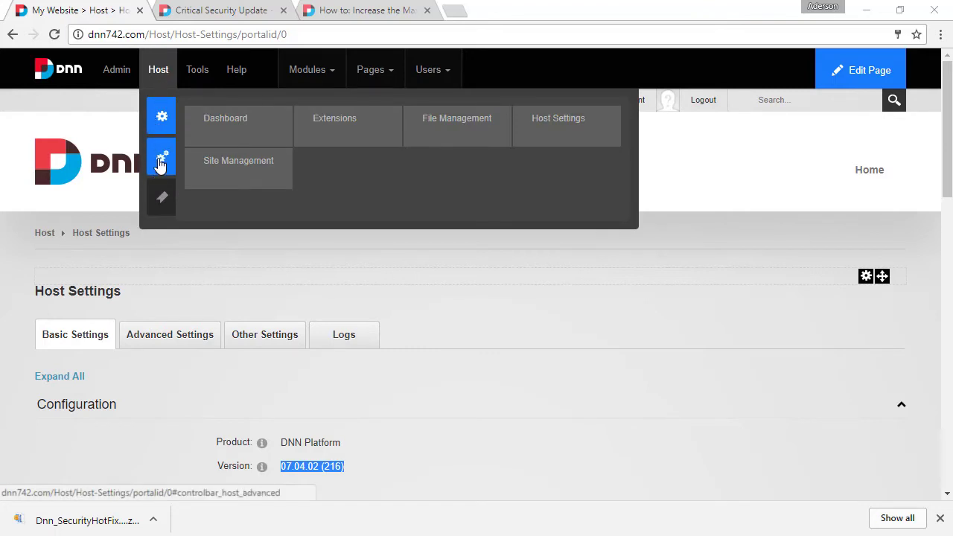
{"action": "mouse_move", "coordinate": [161, 159]}
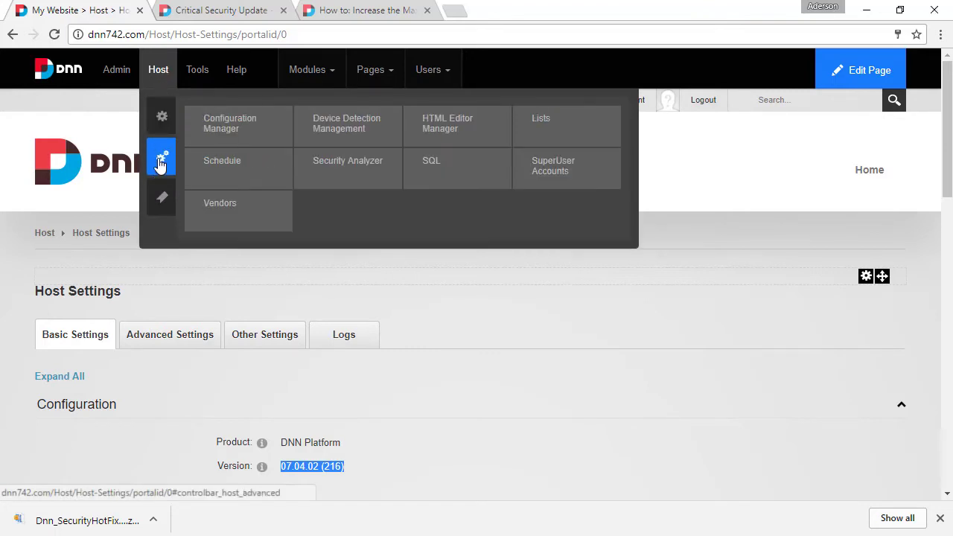
{"action": "left_click", "coordinate": [347, 163]}
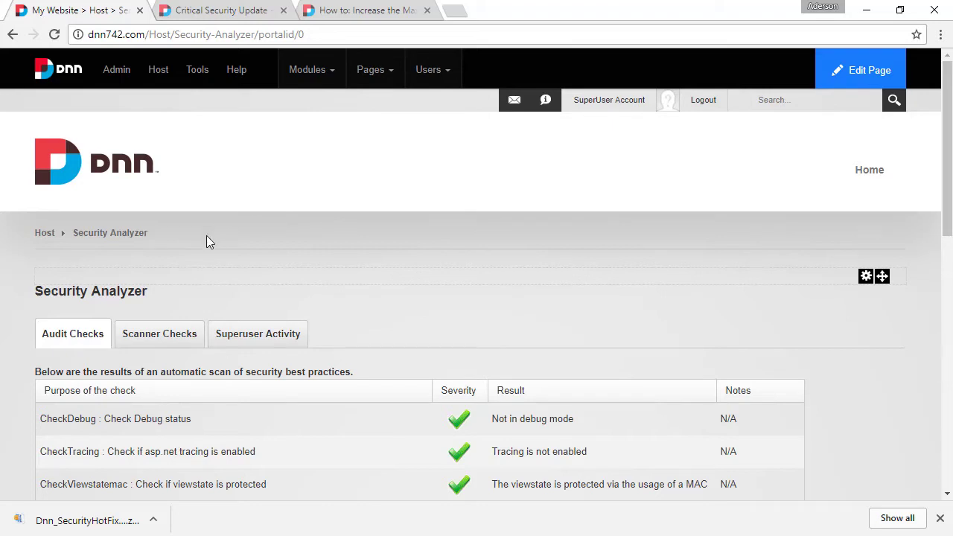
{"action": "mouse_move", "coordinate": [154, 287]}
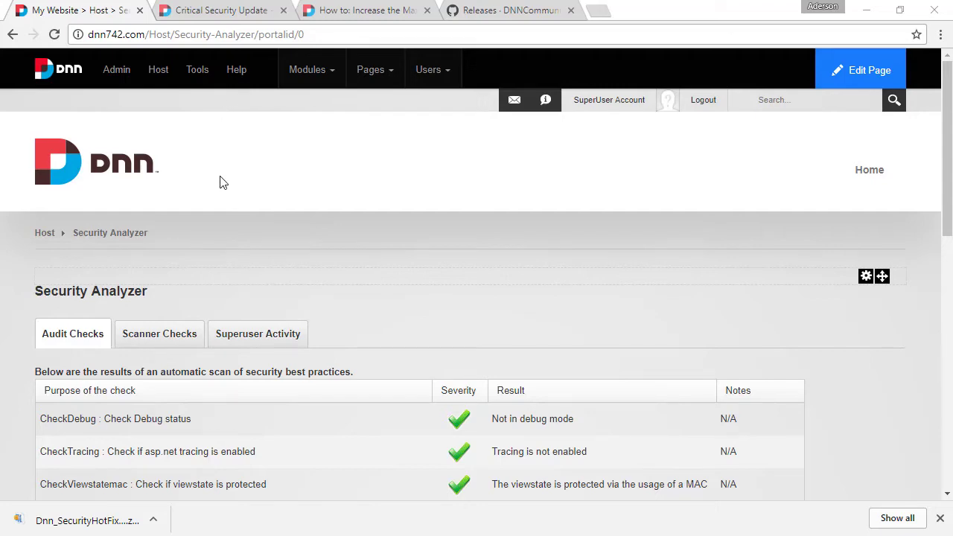
Step: Compare the GitHub SecurityAnalyzer releases with the site's analyzer, then open the max upload-size article
{"action": "left_click", "coordinate": [485, 10]}
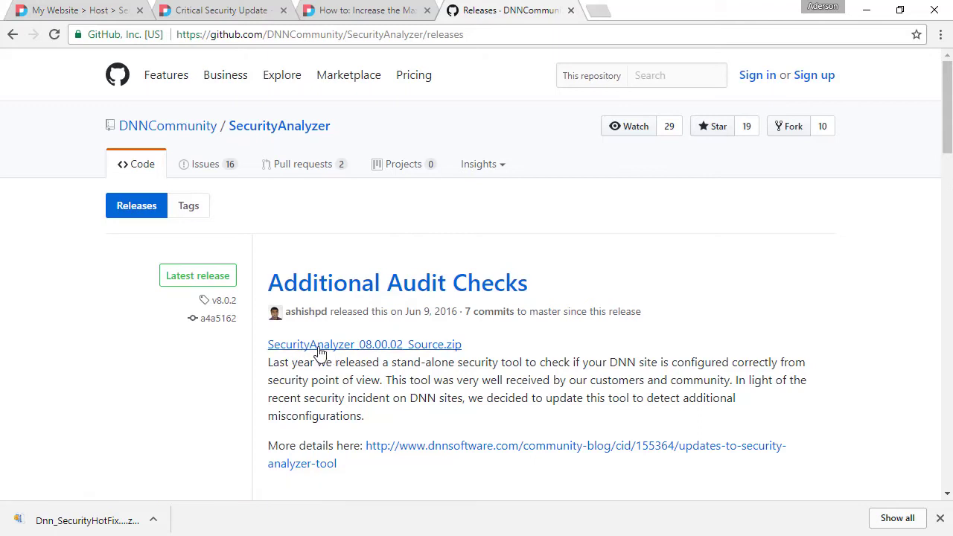
{"action": "left_click", "coordinate": [78, 10]}
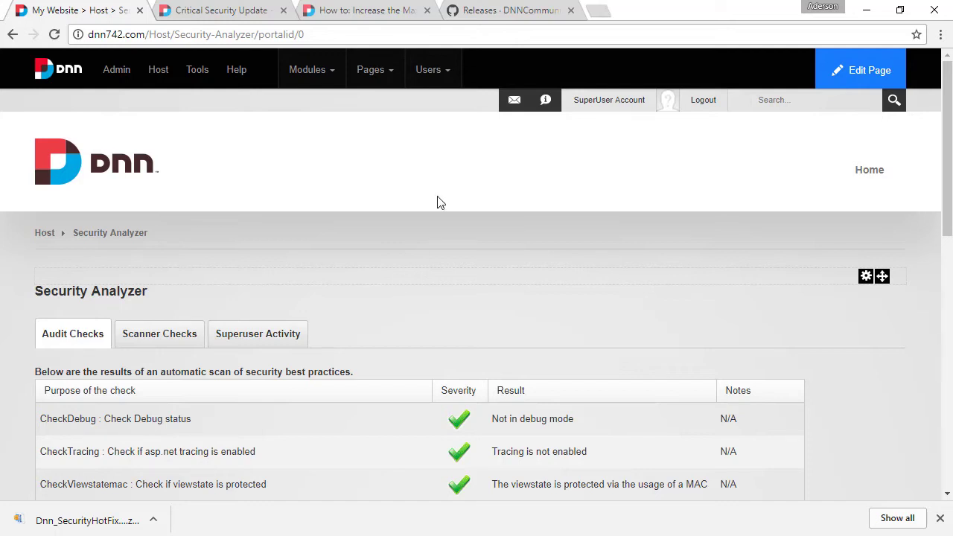
{"action": "left_click", "coordinate": [488, 13]}
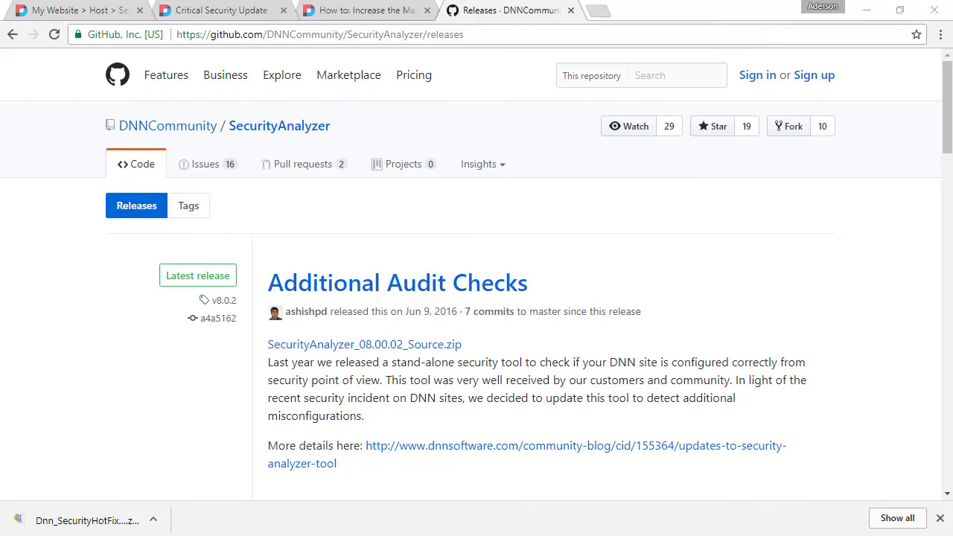
{"action": "left_click", "coordinate": [369, 12]}
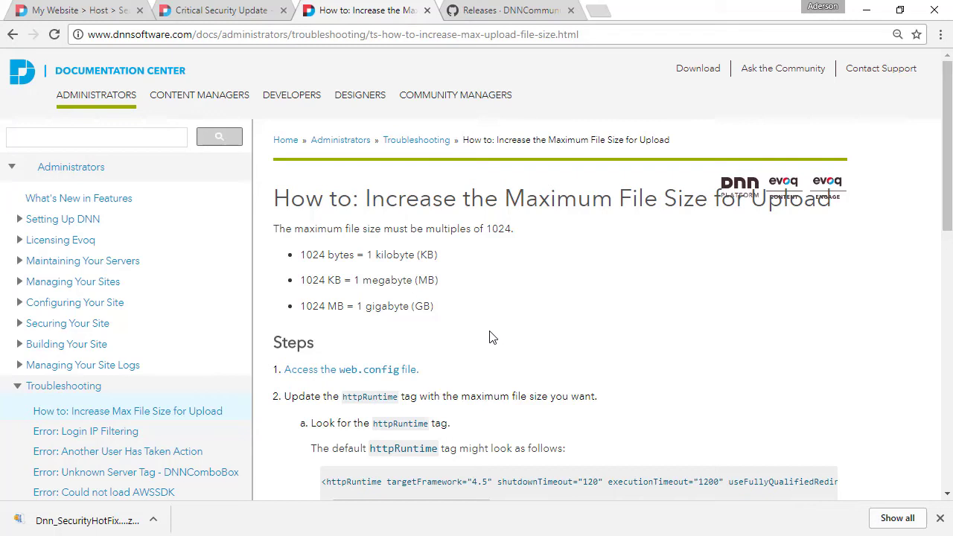
Step: Select the article's URL, then switch to the dnn742.com bin folder containing DNNSecurityHotFix20171.dll
{"action": "left_click", "coordinate": [441, 34]}
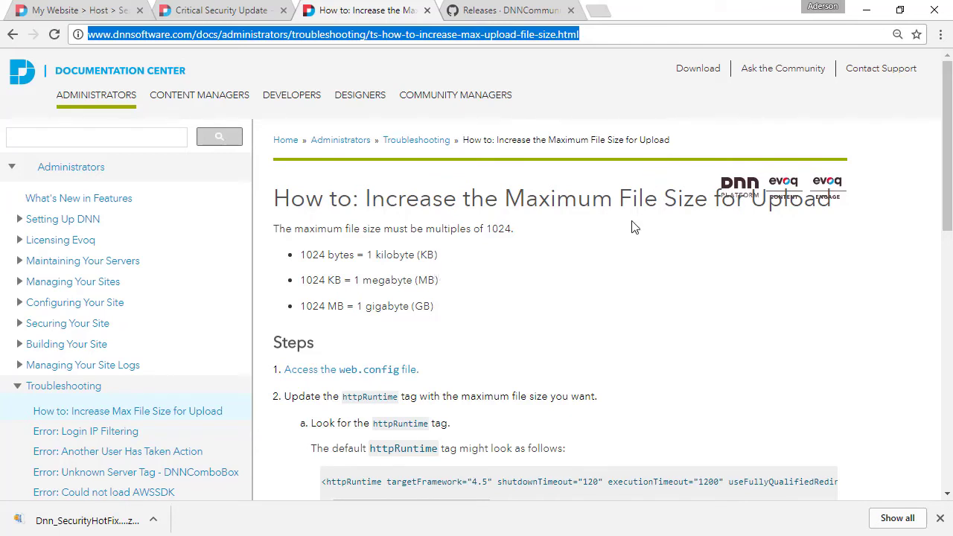
{"action": "key", "text": "alt+Tab"}
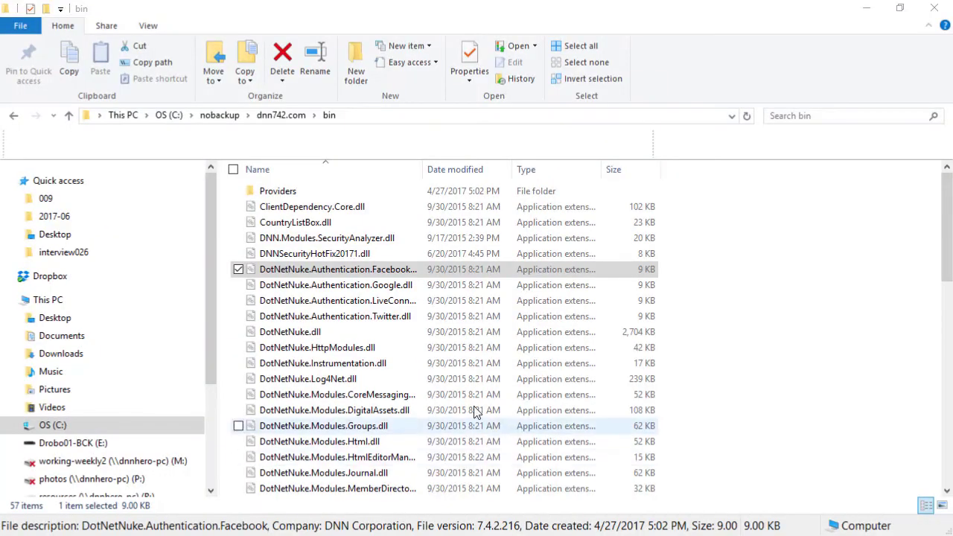
Step: Inspect DotNetNuke.dll, Telerik.Web.UI.dll and Telerik.Web.UI.Skins.dll (modified 6/28/2017) in the bin folder
{"action": "left_click", "coordinate": [483, 333]}
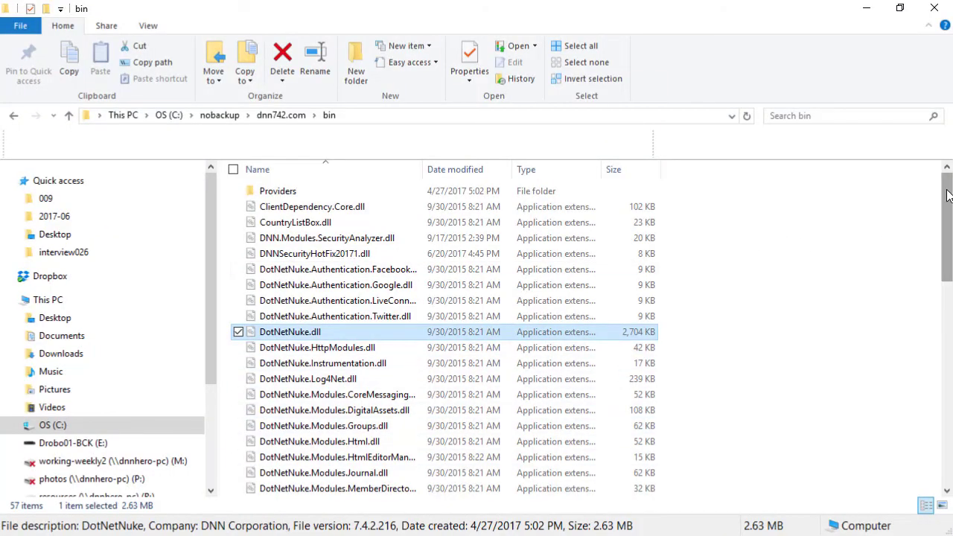
{"action": "left_click_drag", "start_coordinate": [946, 227], "coordinate": [946, 428]}
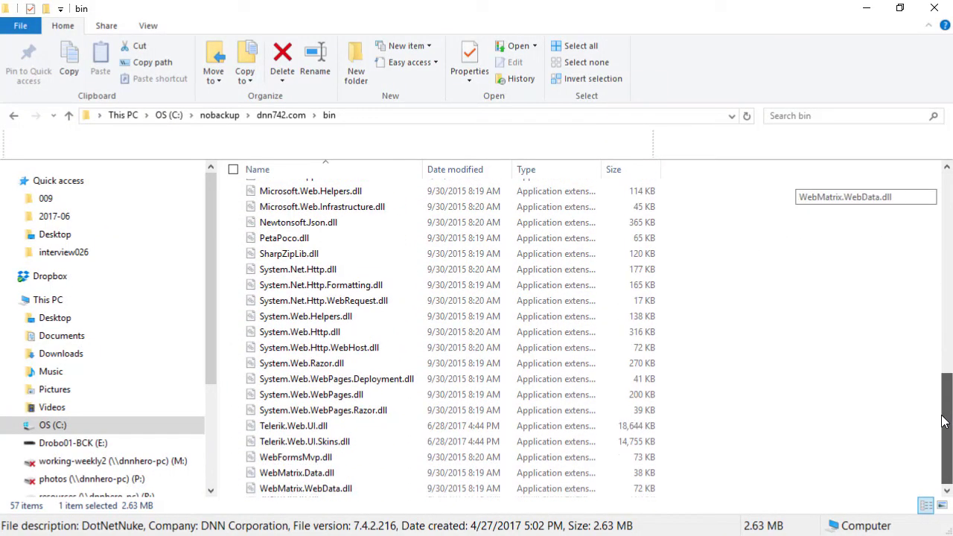
{"action": "left_click", "coordinate": [372, 427]}
{"action": "left_click", "coordinate": [364, 442]}
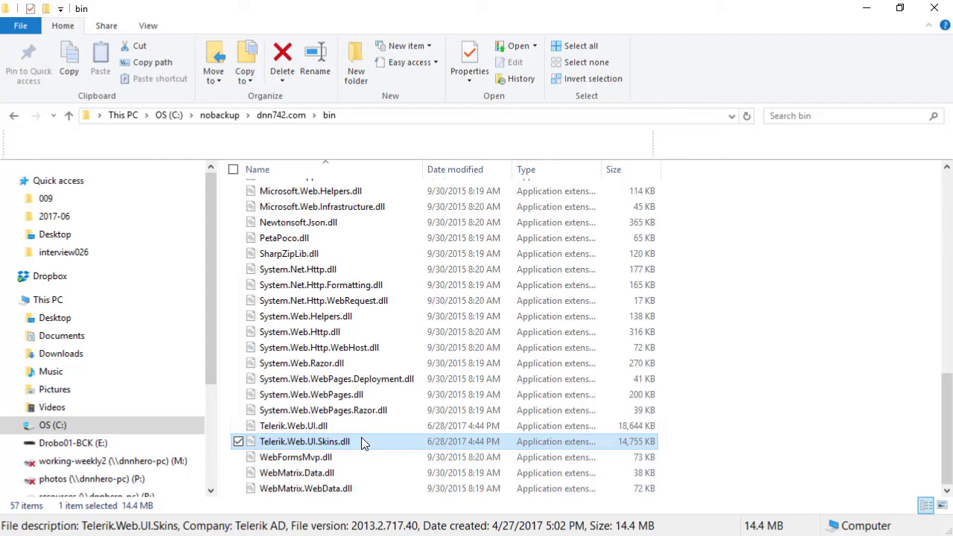
Step: Revisit the Critical Security Update - June 2017 post, then go back to the Security Analyzer tab
{"action": "left_click", "coordinate": [866, 7]}
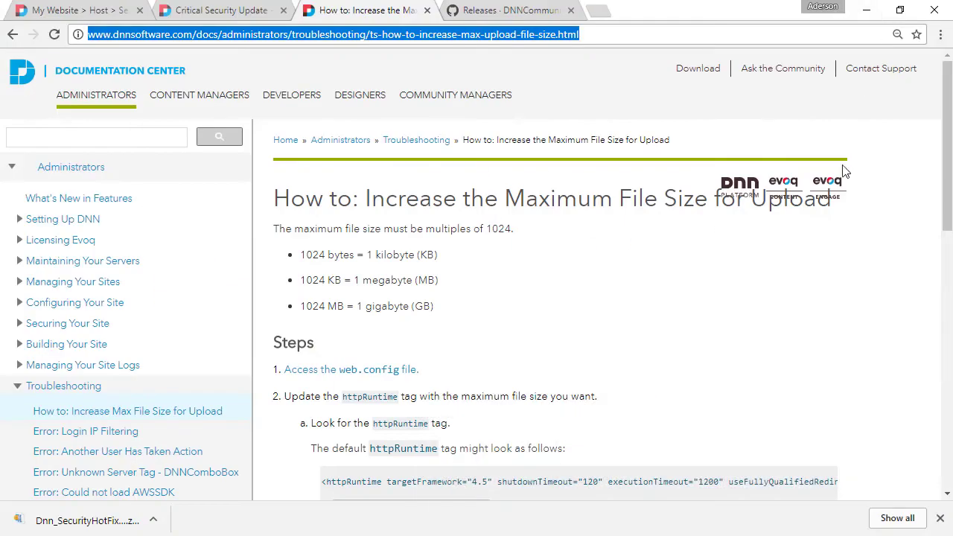
{"action": "left_click", "coordinate": [199, 10]}
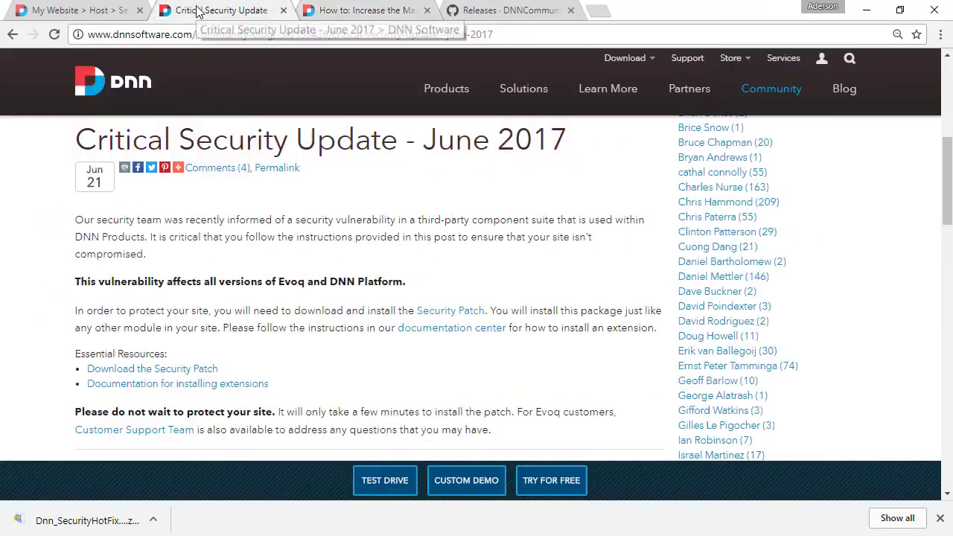
{"action": "left_click", "coordinate": [78, 12]}
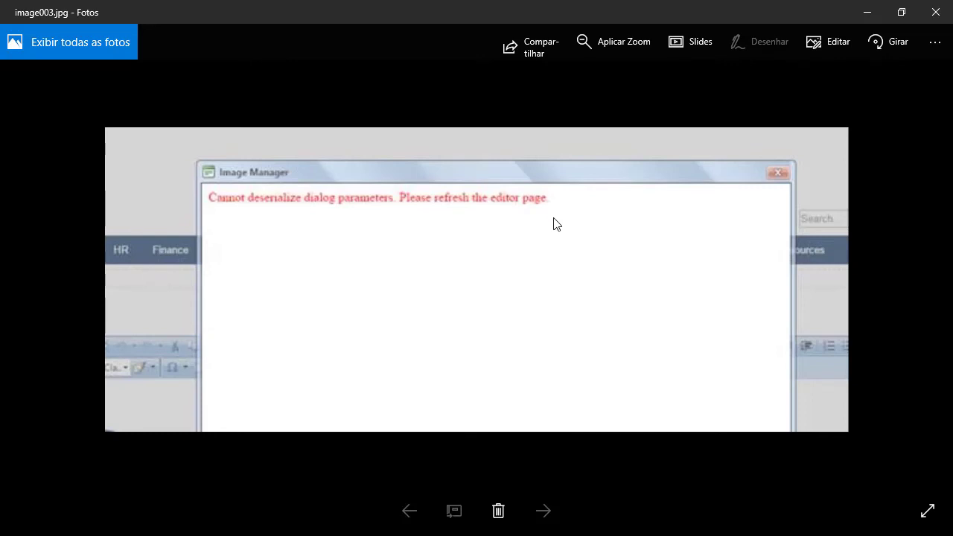
Step: Go to the dnn742.com home page and close the HTML module's Edit Content popup
{"action": "left_click", "coordinate": [867, 12]}
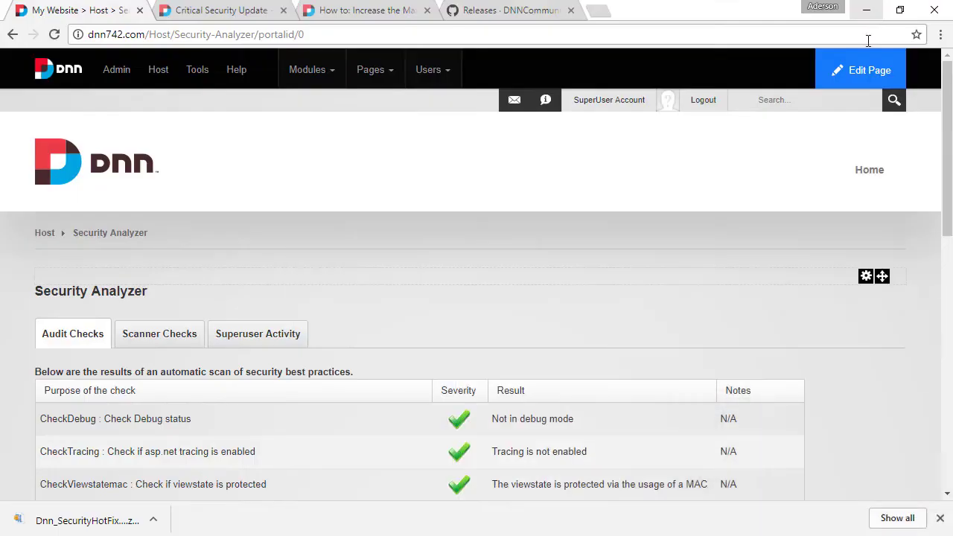
{"action": "left_click", "coordinate": [128, 178]}
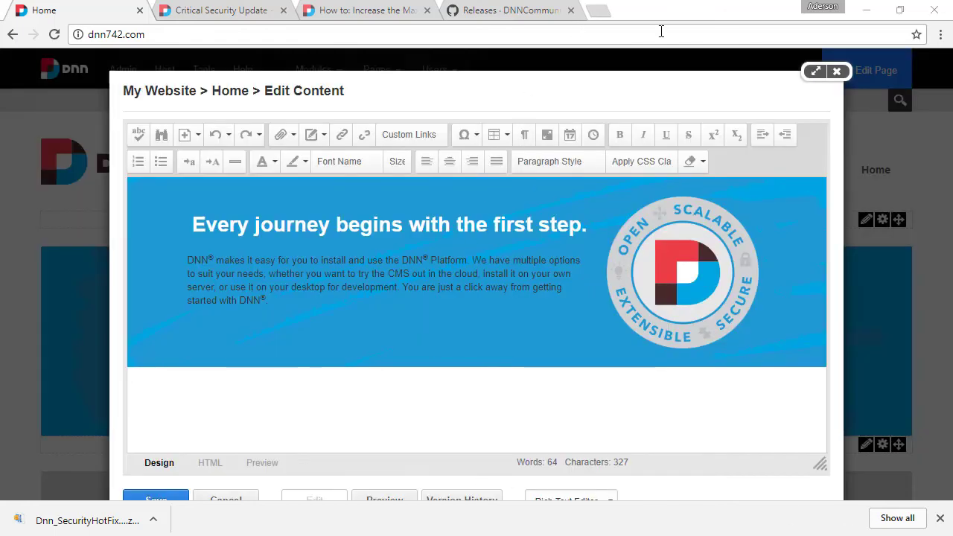
{"action": "left_click", "coordinate": [837, 72]}
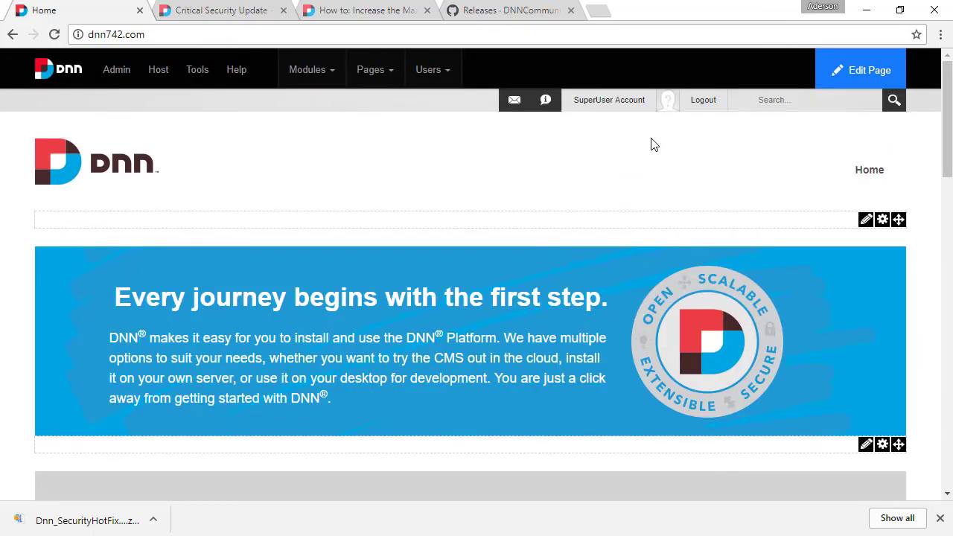